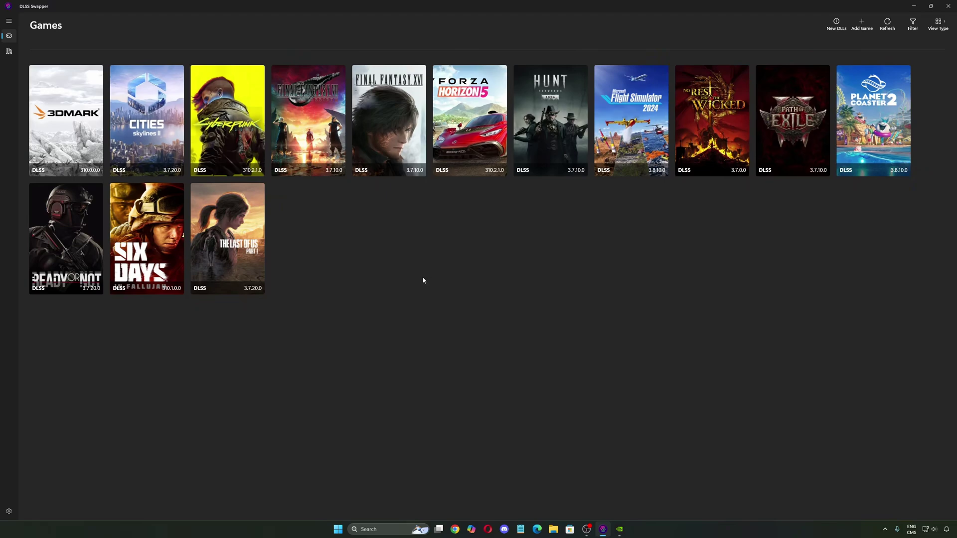
Step: In the NVIDIA app, look over Age of Empires II and Path of Exile 2 settings and the DLSS preset override, changing nothing
click(620, 530)
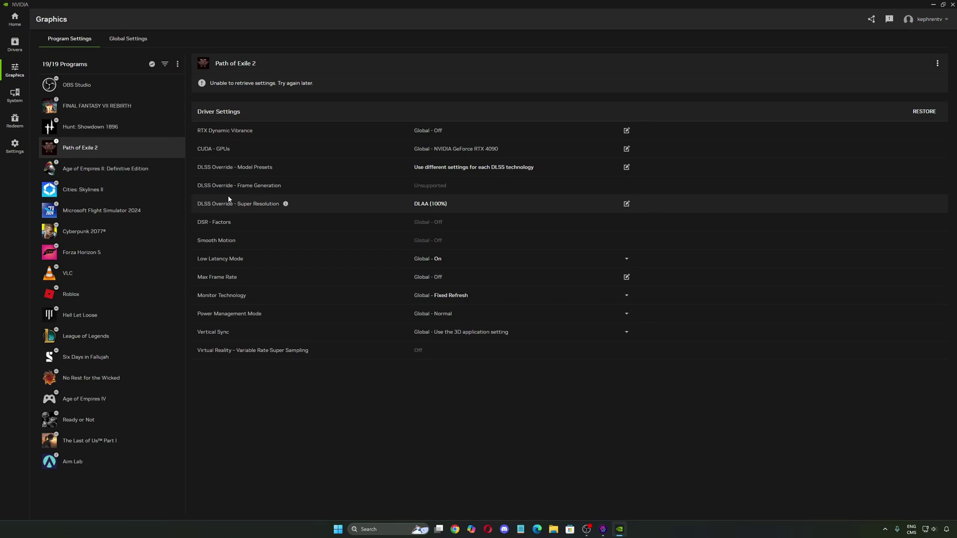
click(91, 174)
click(182, 150)
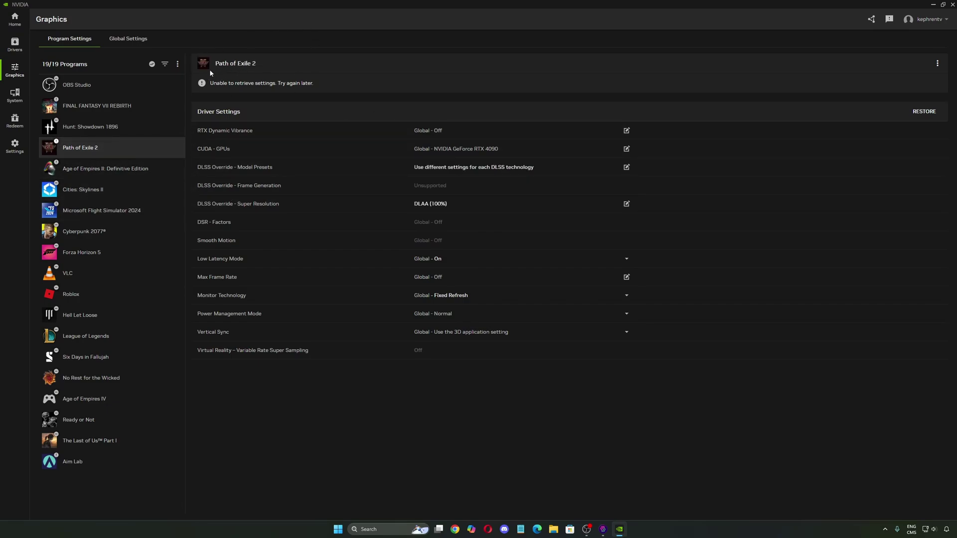
click(404, 169)
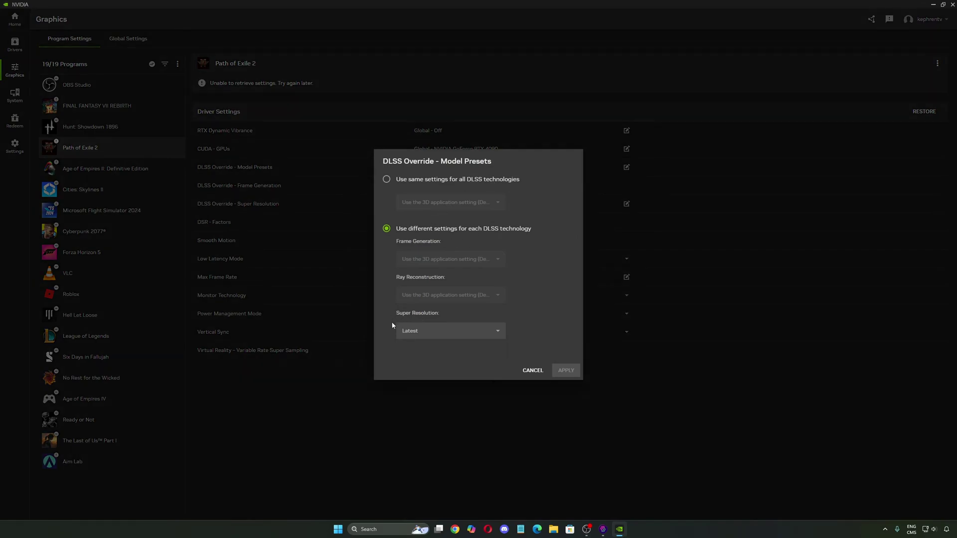
click(543, 370)
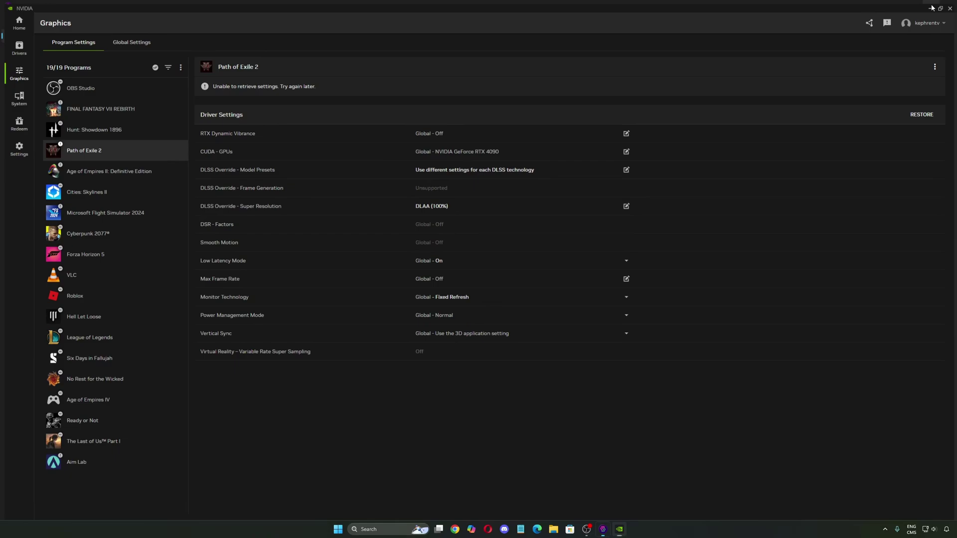
Step: Back in DLSS Swapper, browse the library's DLSS versions, then switch to the Frame Generation list
key(alt+Tab)
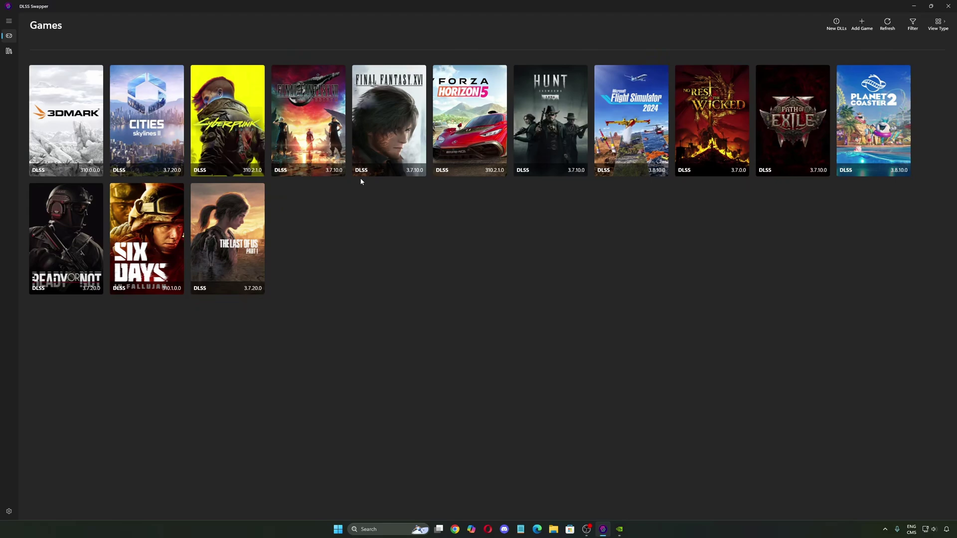
click(9, 51)
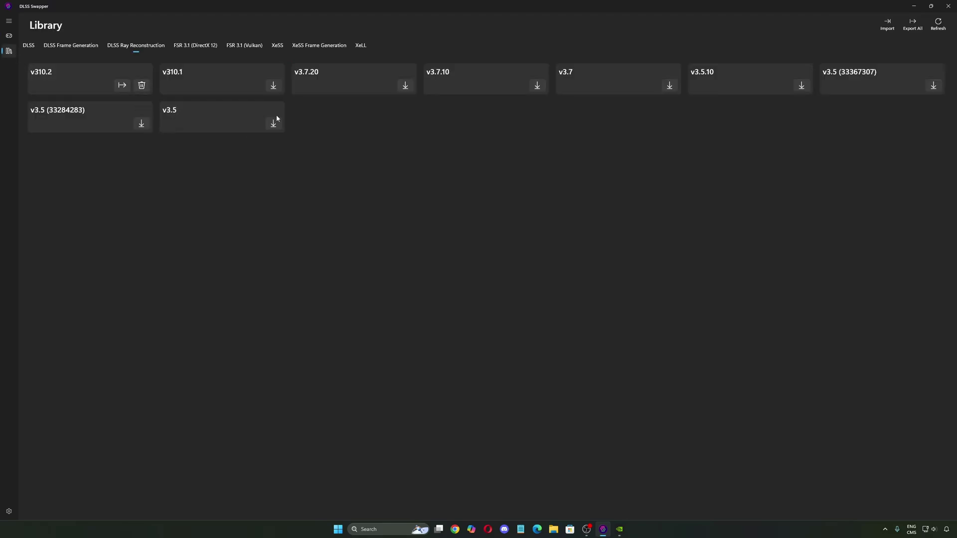
click(28, 45)
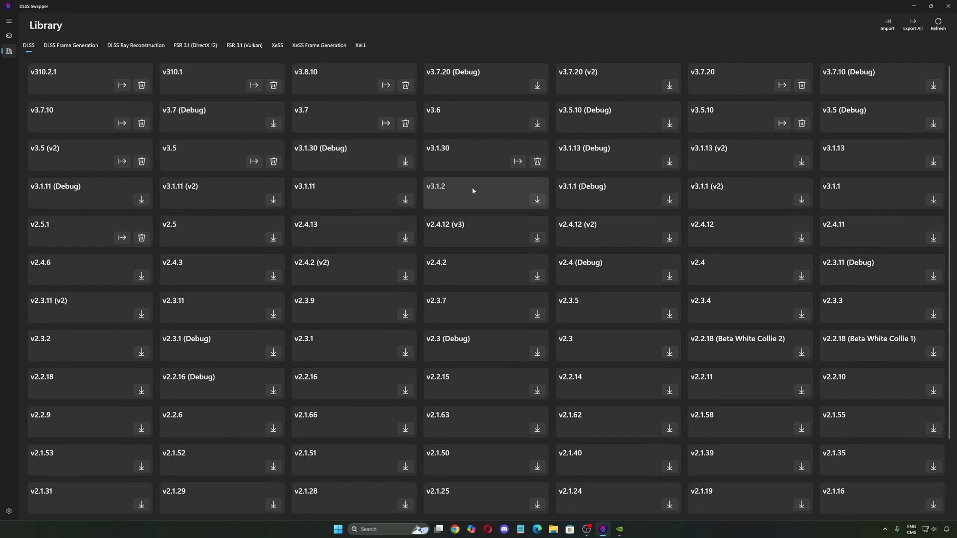
scroll(474, 192, down, 3)
scroll(352, 127, up, 3)
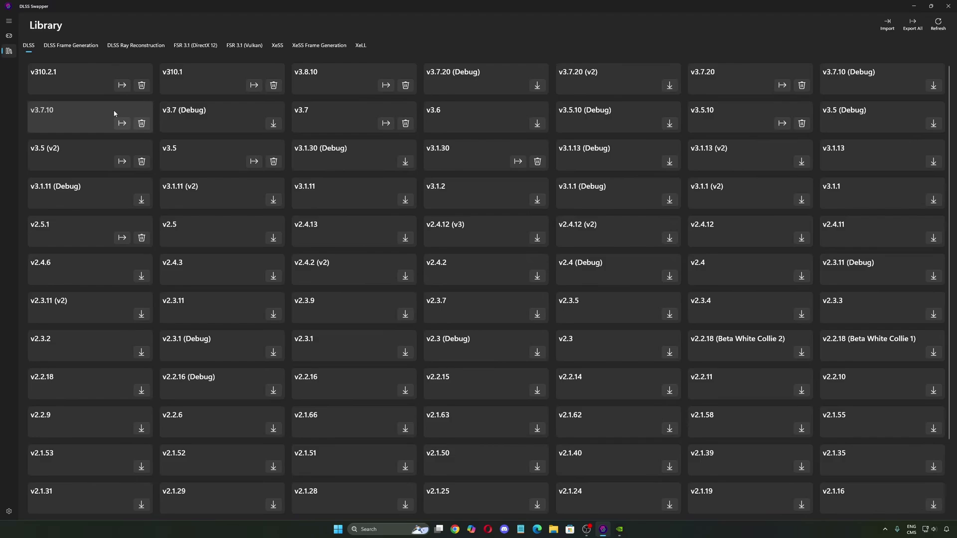
click(71, 45)
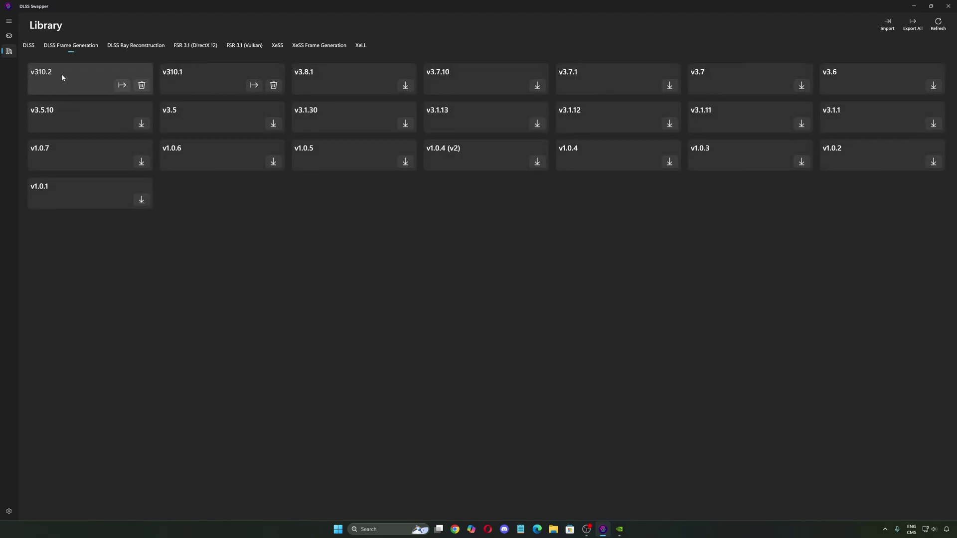
Step: Browse the Ray Reconstruction and FSR 3.1 DirectX 12 and Vulkan version lists
click(145, 47)
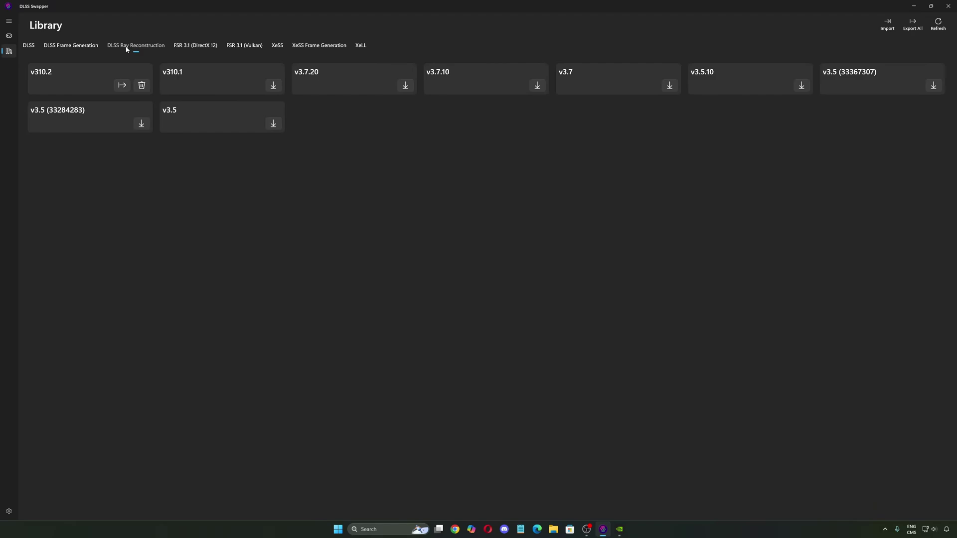
click(192, 48)
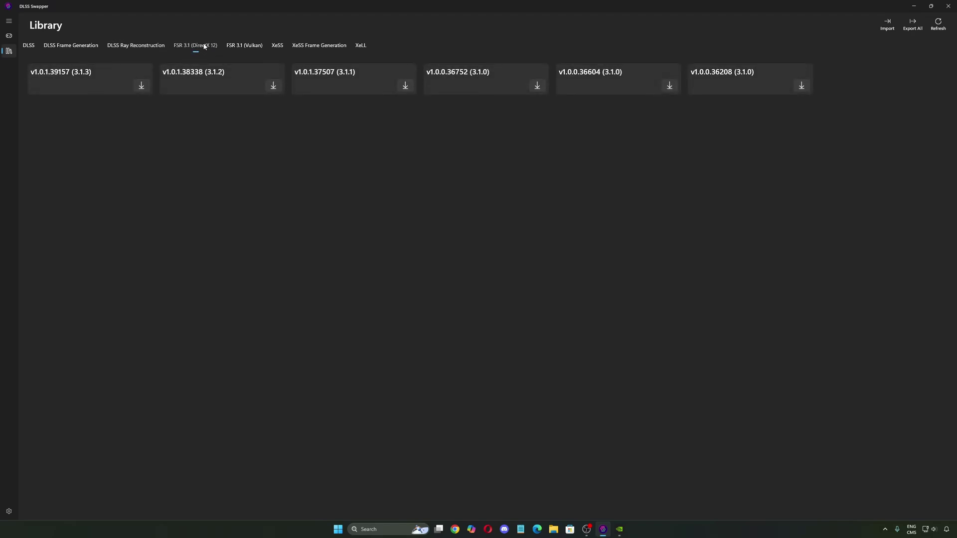
click(238, 45)
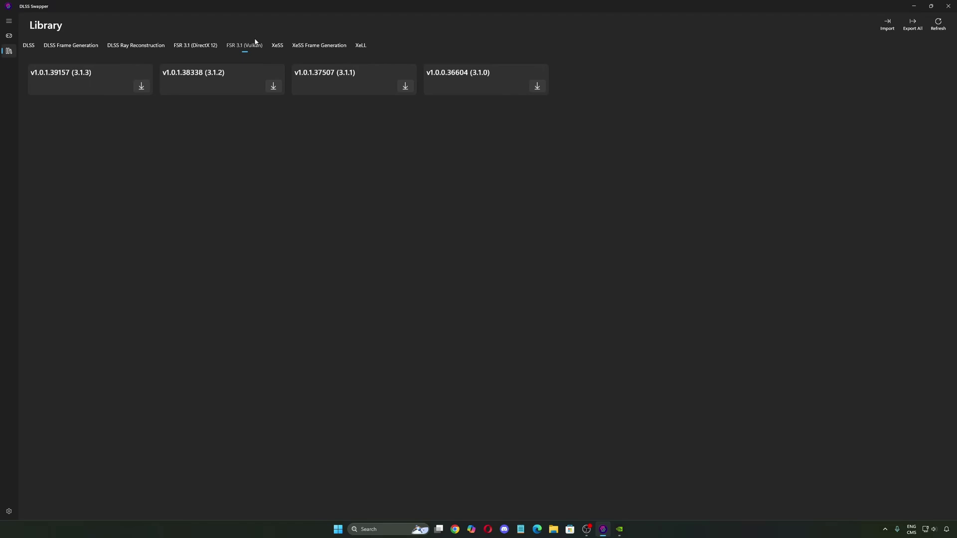
click(195, 45)
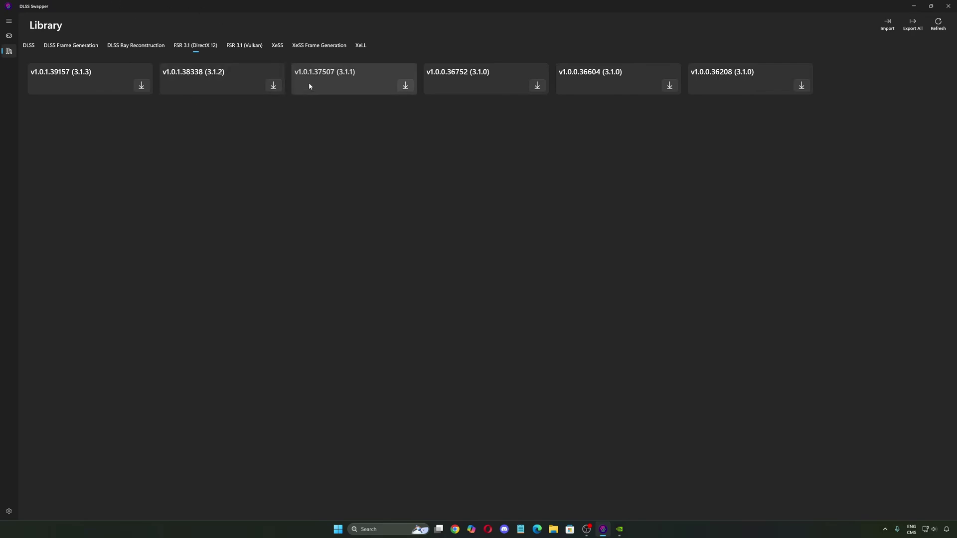
Step: Browse the XeSS and XeSS Frame Generation versions, then return to the Games page
click(277, 45)
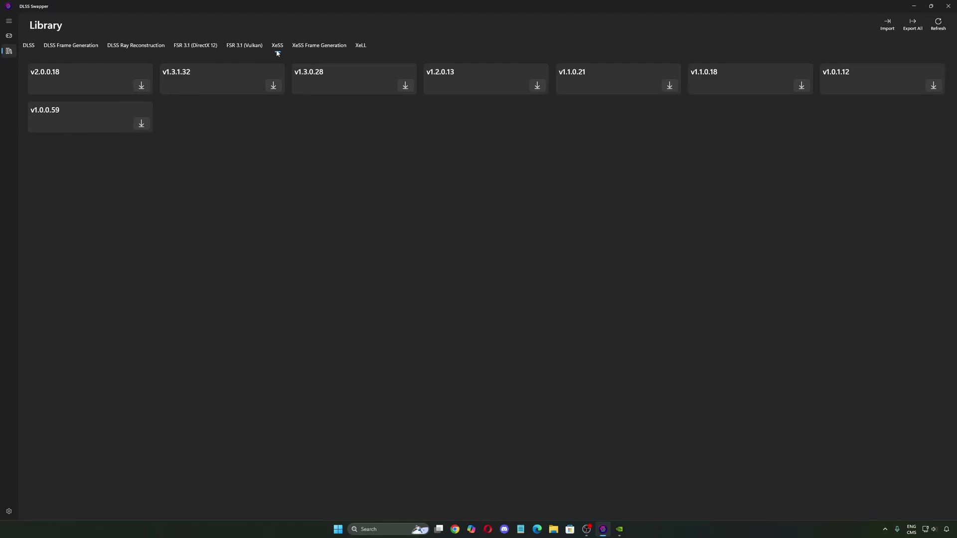
click(313, 45)
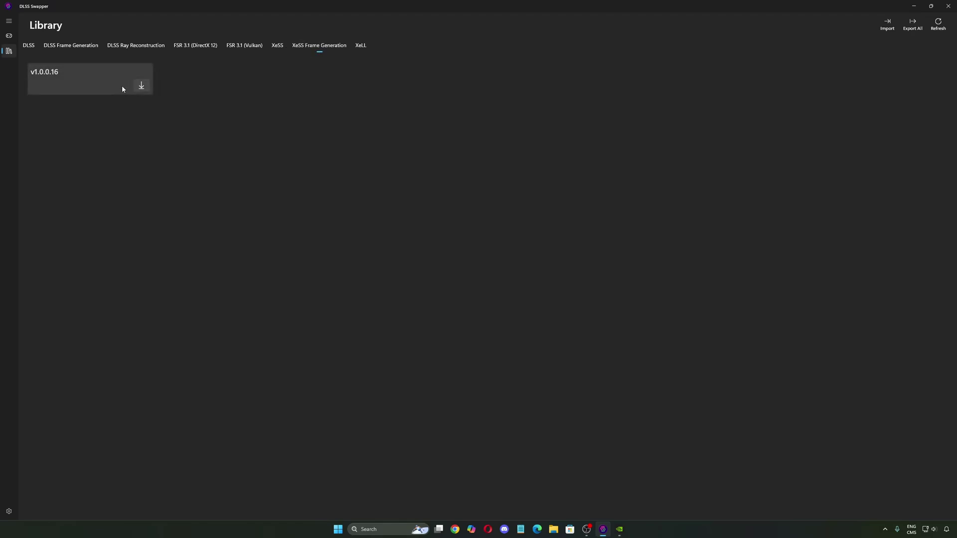
click(276, 46)
click(28, 46)
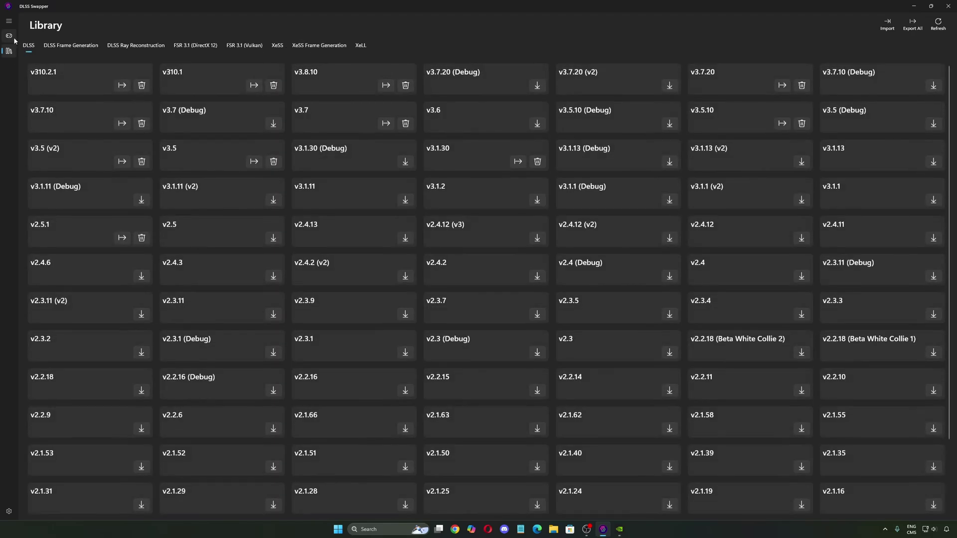
click(9, 35)
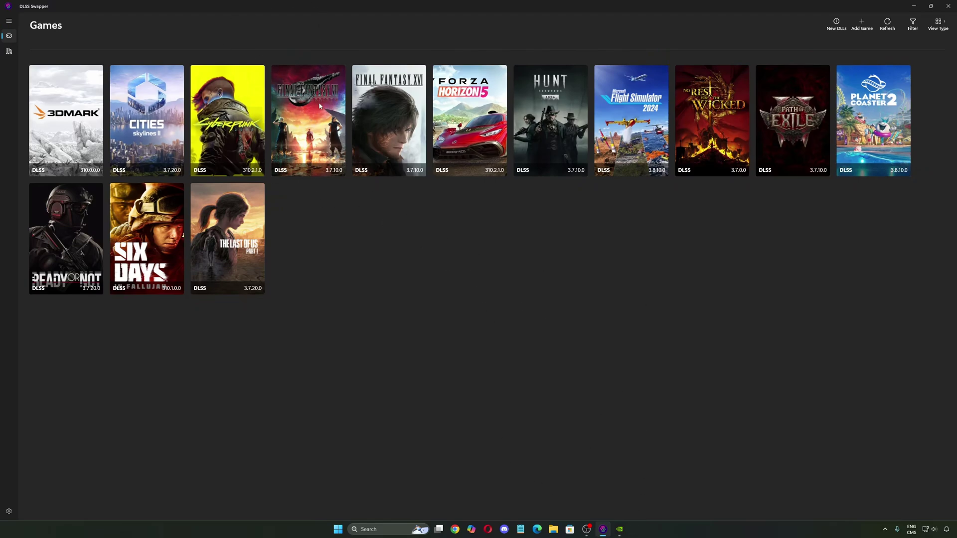
click(619, 530)
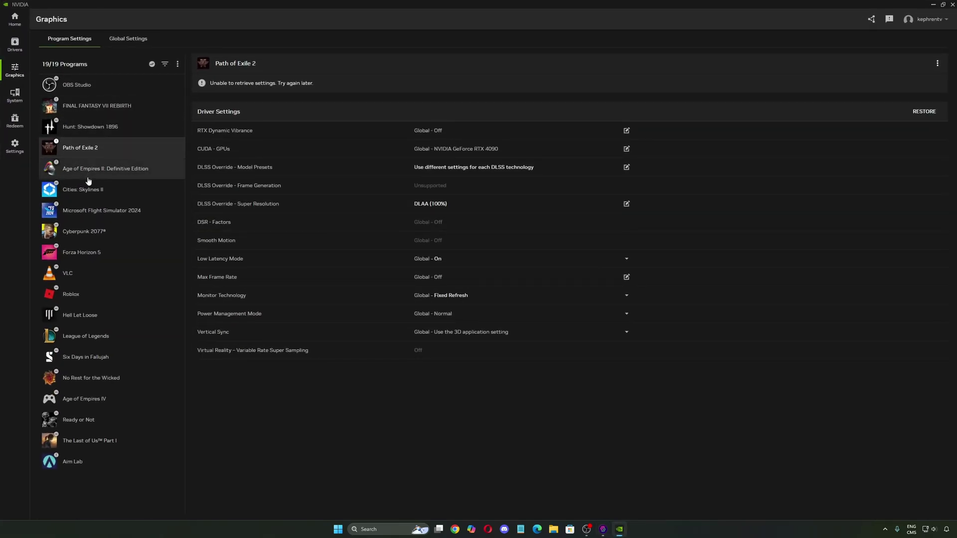
click(92, 111)
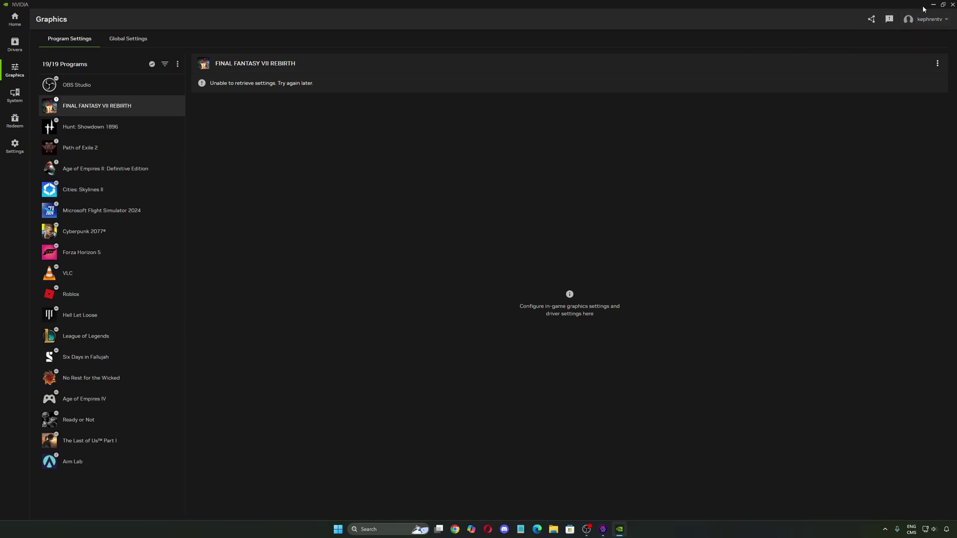
key(alt+Tab)
Step: Swap FINAL FANTASY VII REBIRTH's DLSS to the newest version, 310.2.1
click(314, 149)
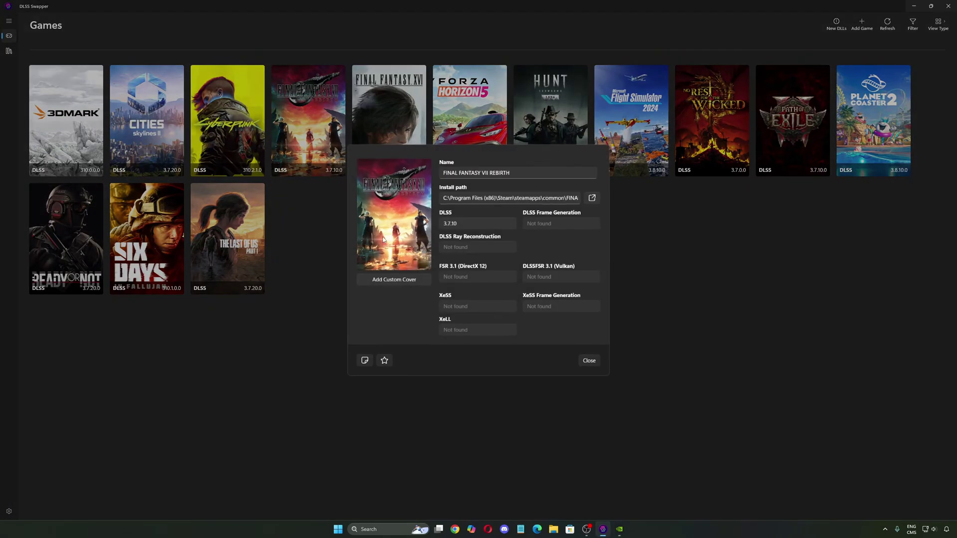
click(451, 224)
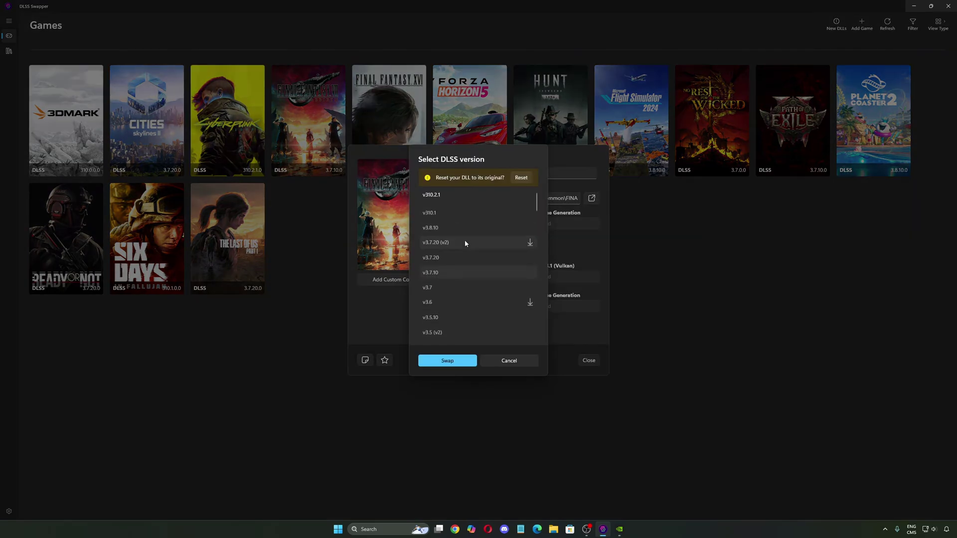
click(438, 197)
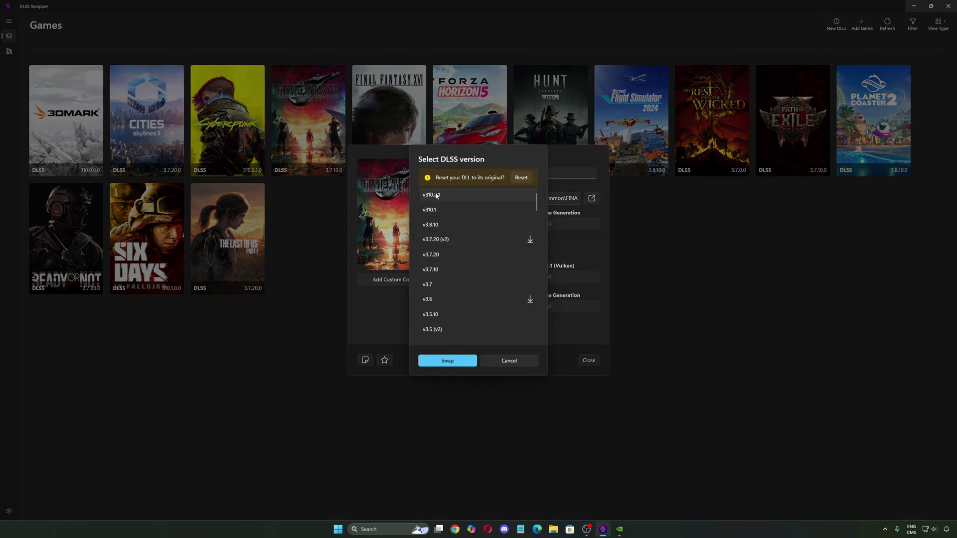
click(459, 359)
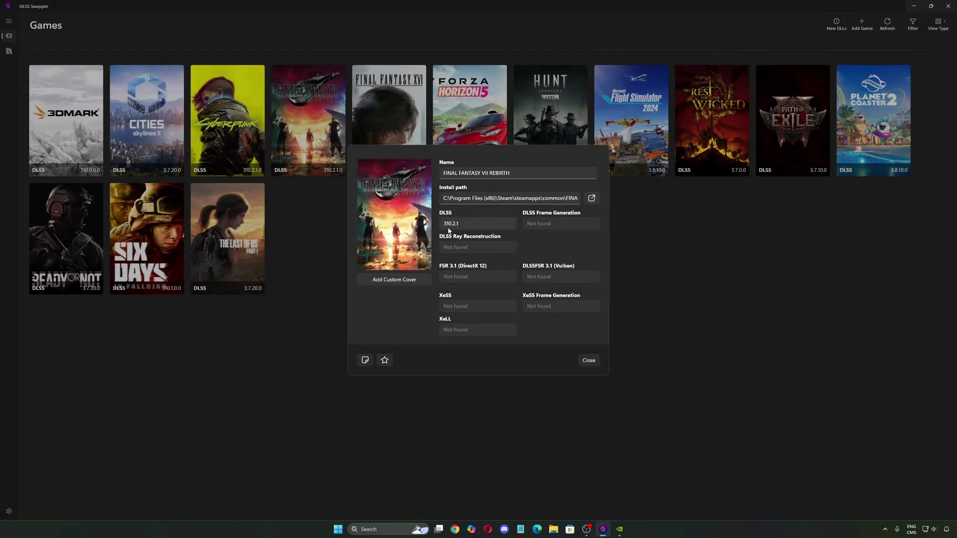
click(588, 361)
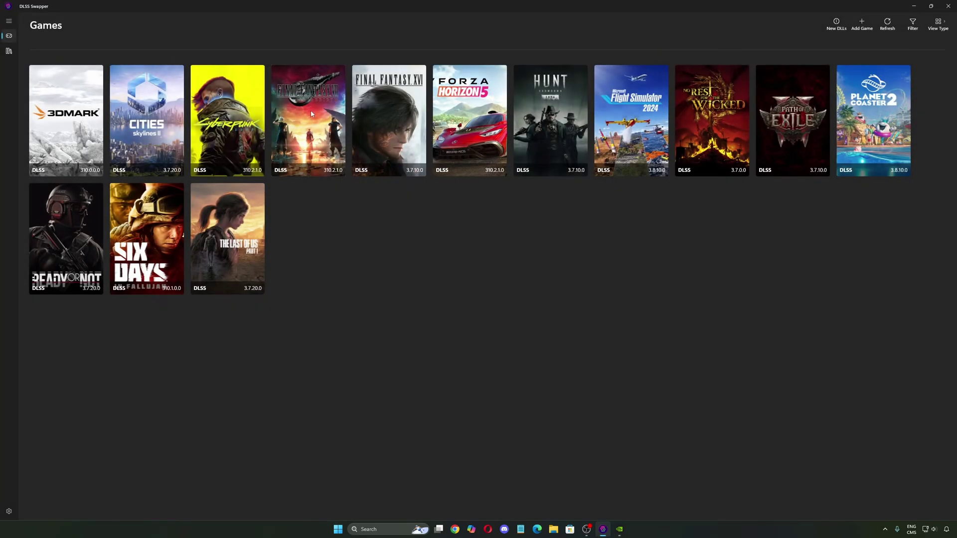
Step: Reopen Final Fantasy VII Rebirth and try DLSS version 3.7.10
click(326, 102)
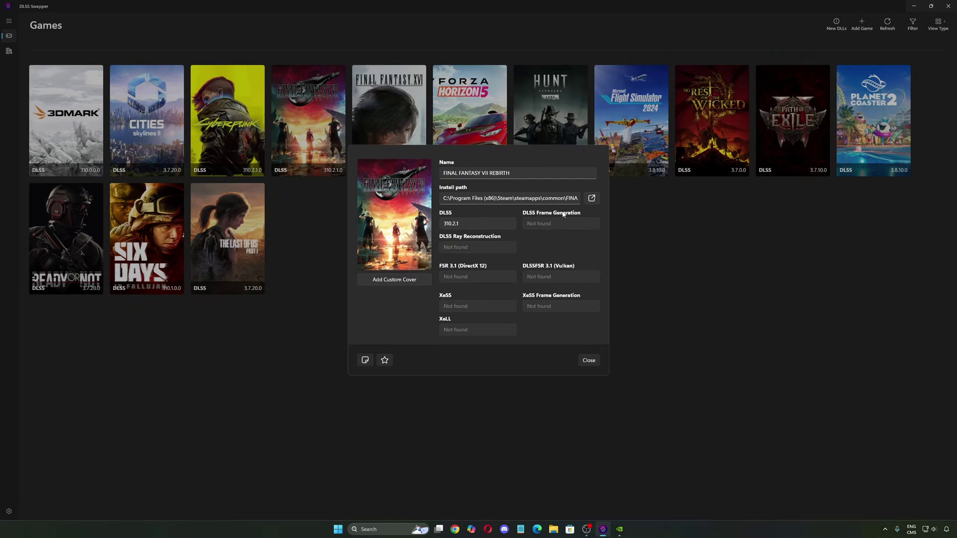
click(477, 223)
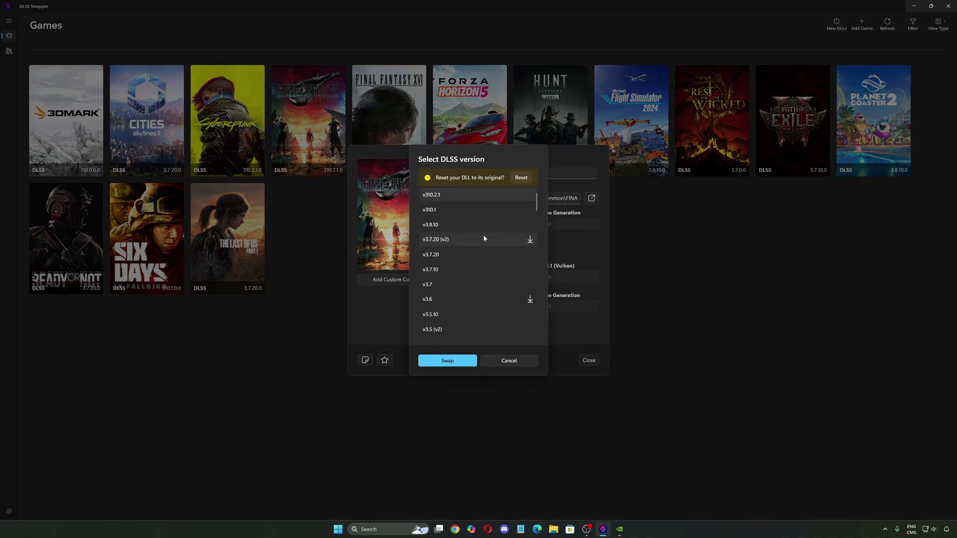
click(521, 177)
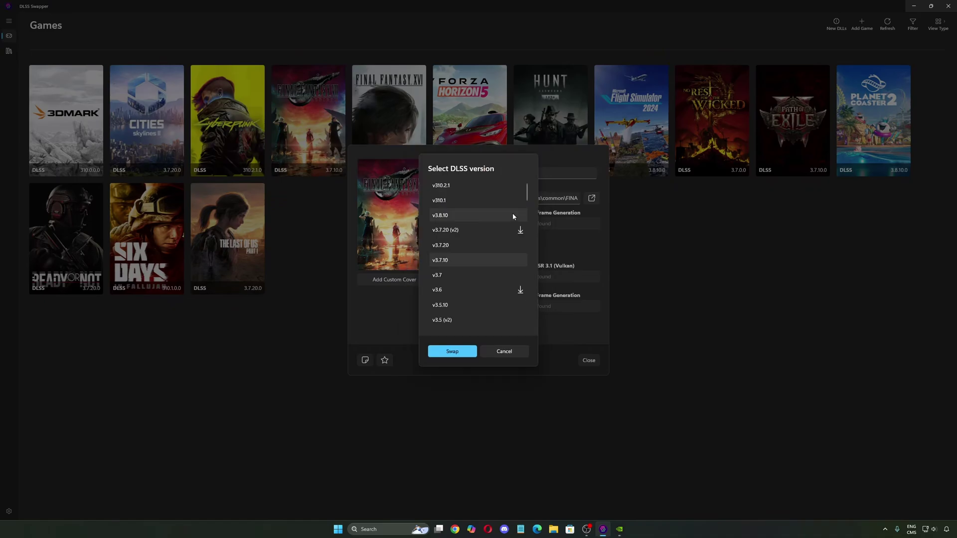
click(455, 353)
key(Escape)
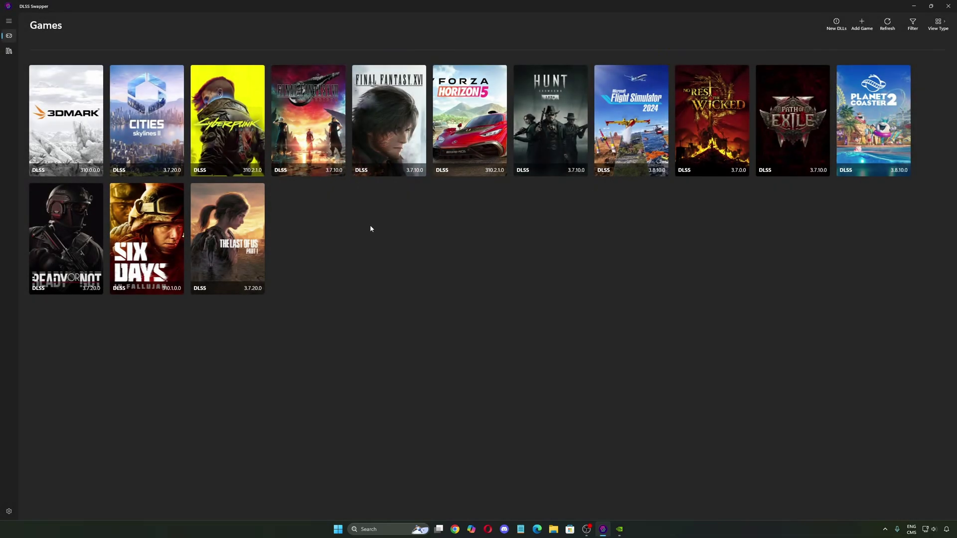
Step: Check the DLSS version choices once more and close the details with 310.2.1 kept
click(314, 137)
click(474, 222)
click(433, 314)
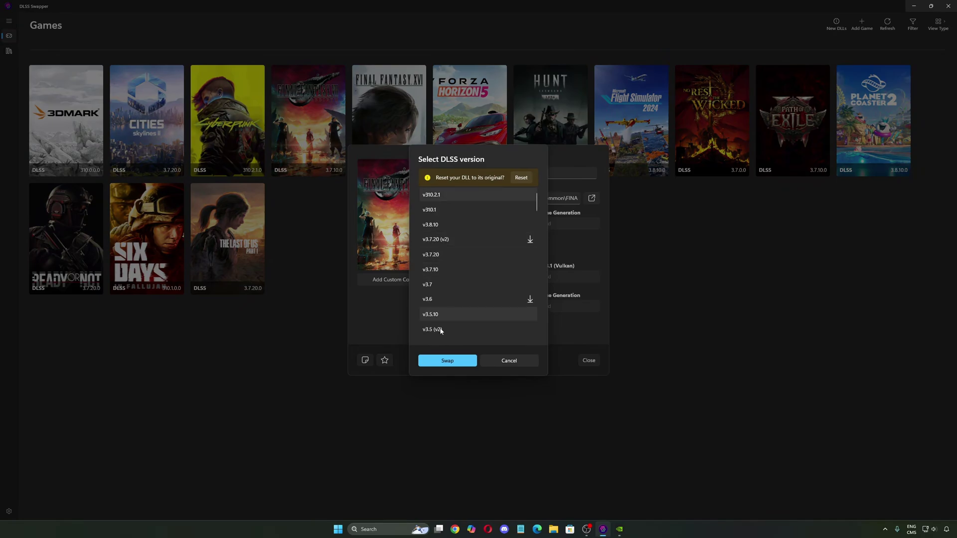
click(505, 360)
click(590, 361)
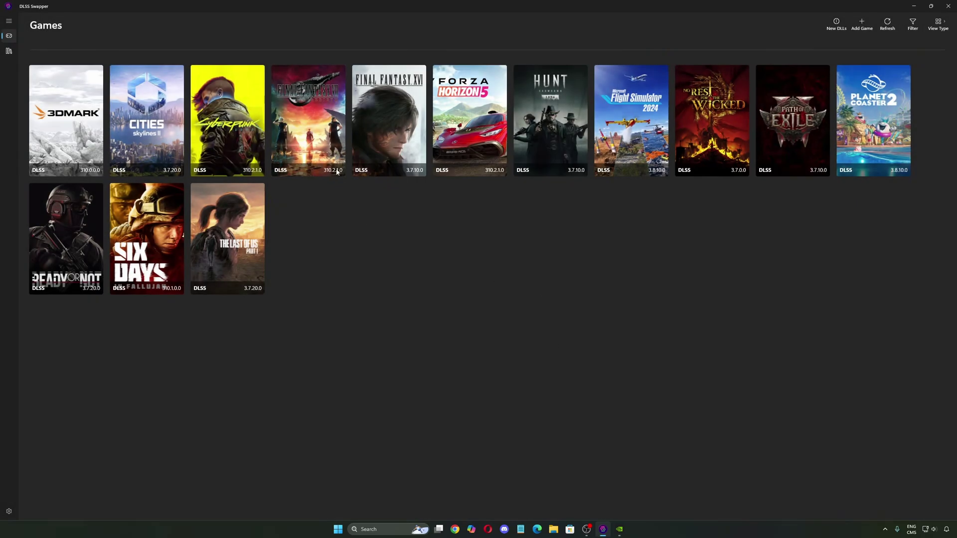
Step: Open Cyberpunk 2077 and confirm its DLSS list without changing version 310.2.1
click(239, 148)
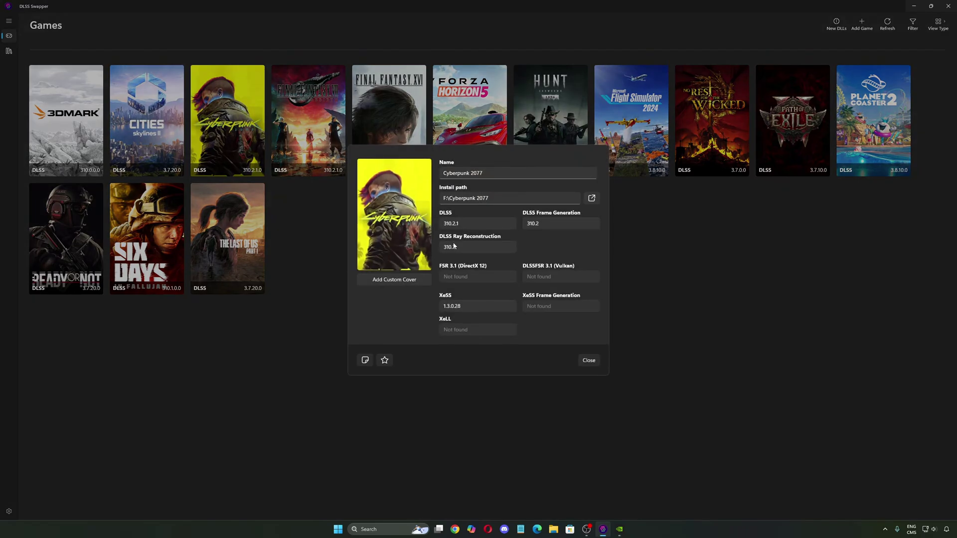
click(441, 219)
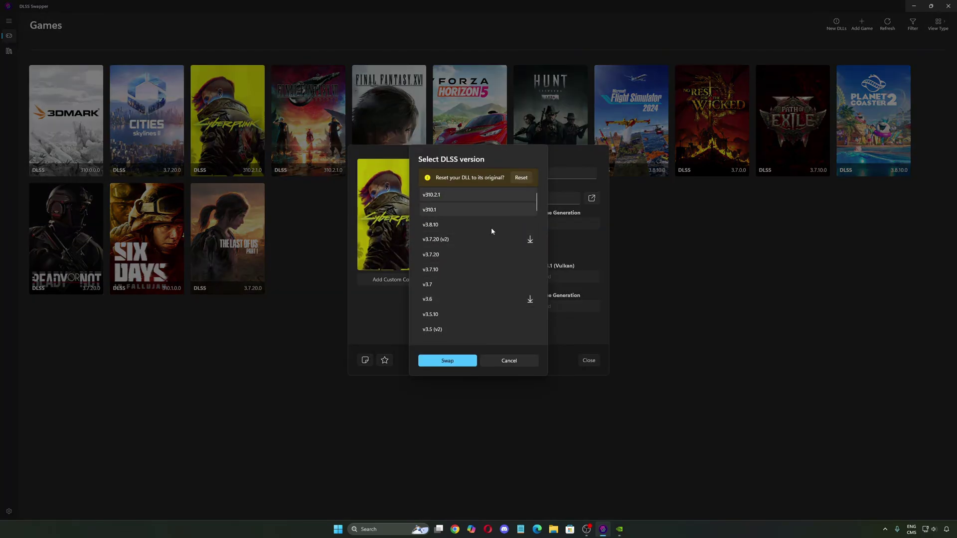
click(447, 360)
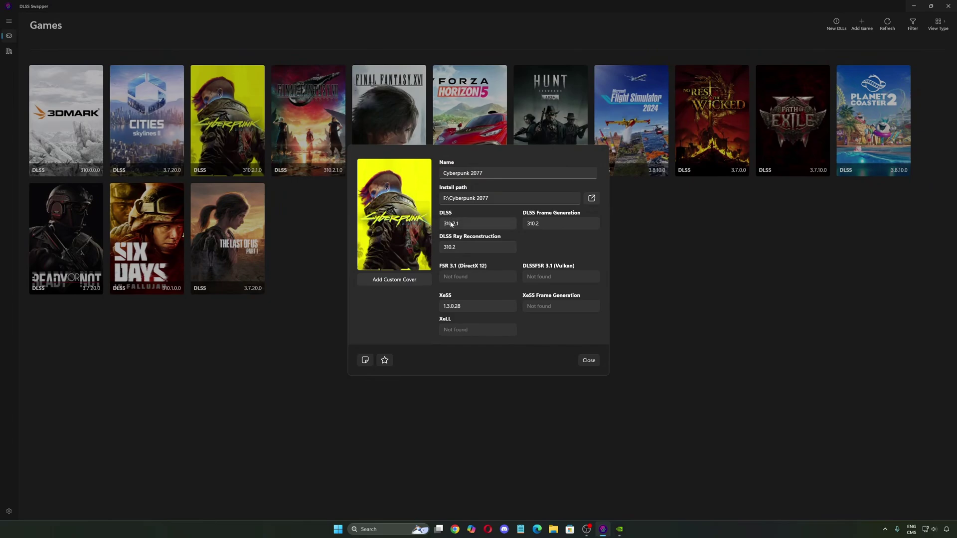
Step: Review the Frame Generation and Ray Reconstruction lists, keeping Ray Reconstruction at 310.2, then view XeSS versions
click(545, 222)
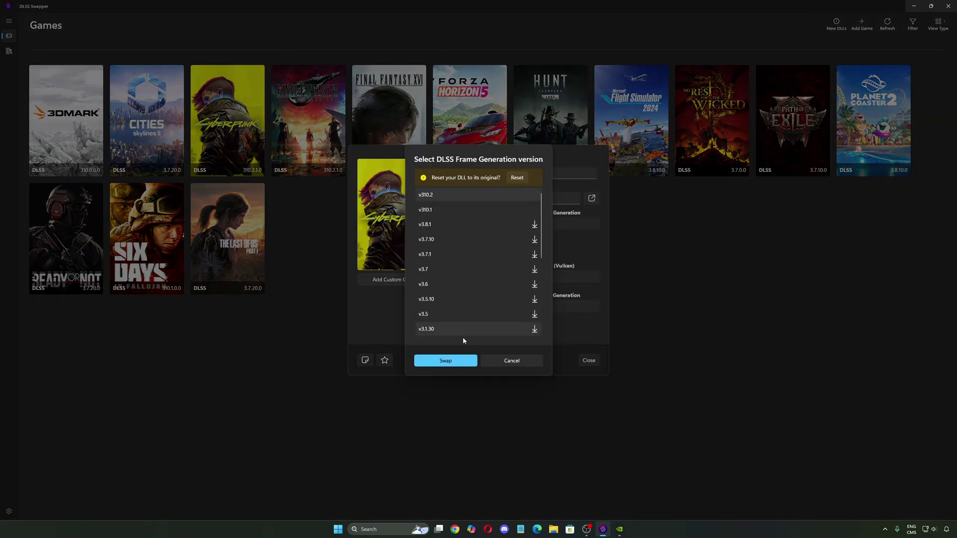
click(460, 247)
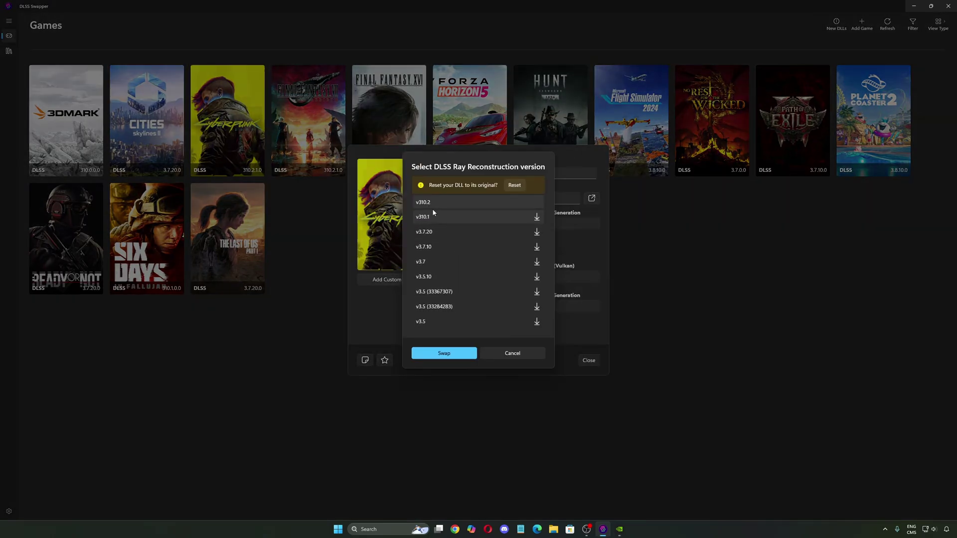
click(451, 353)
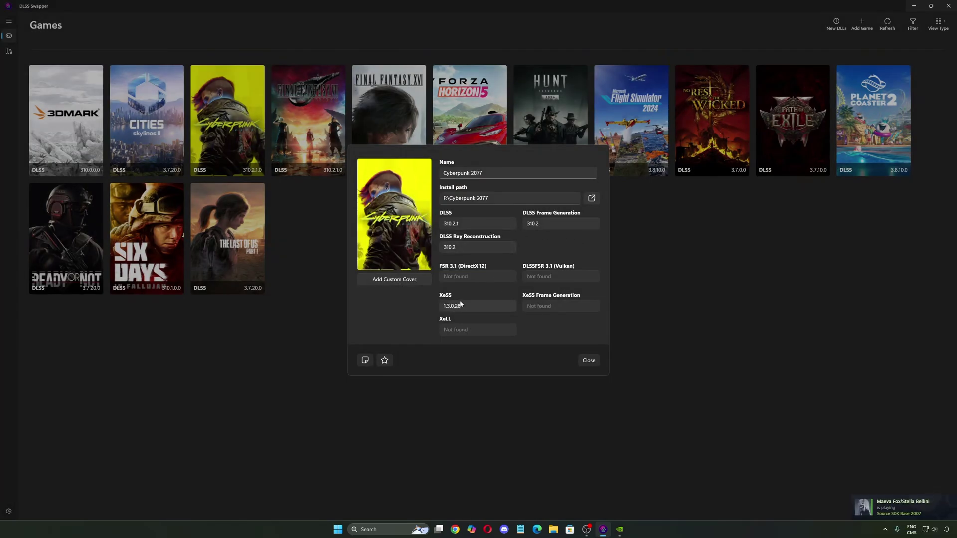
click(459, 308)
Step: Download and swap in XeSS v2.0.0.18 for Cyberpunk 2077, then close its details
click(521, 205)
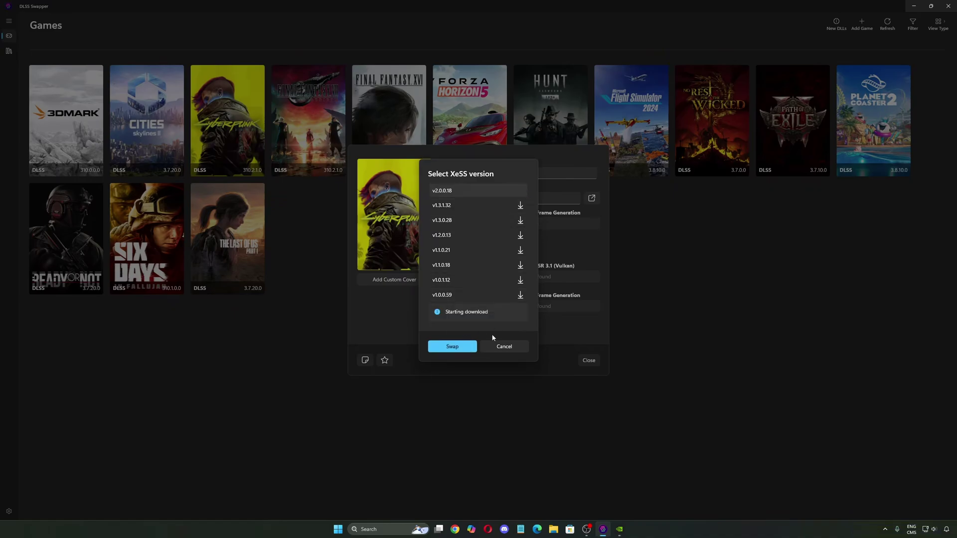
click(462, 348)
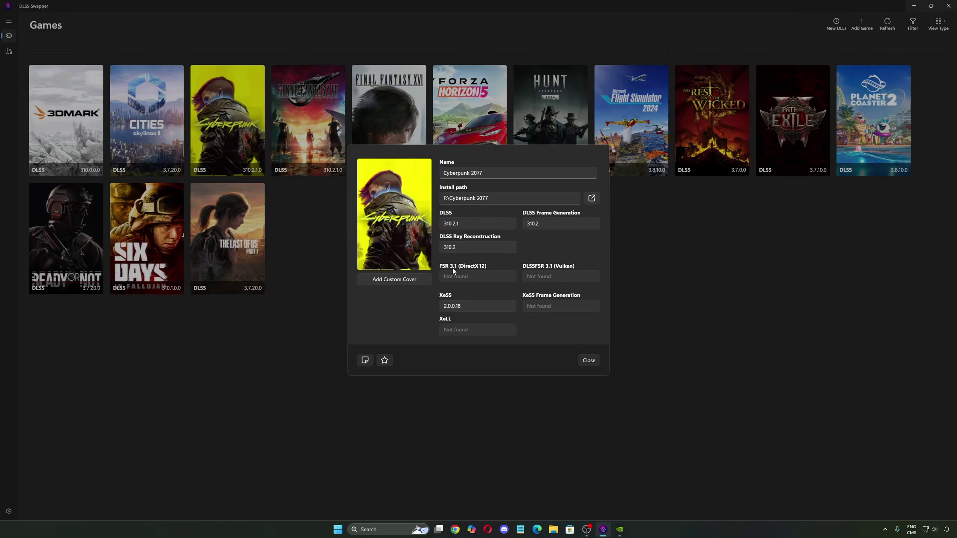
click(587, 360)
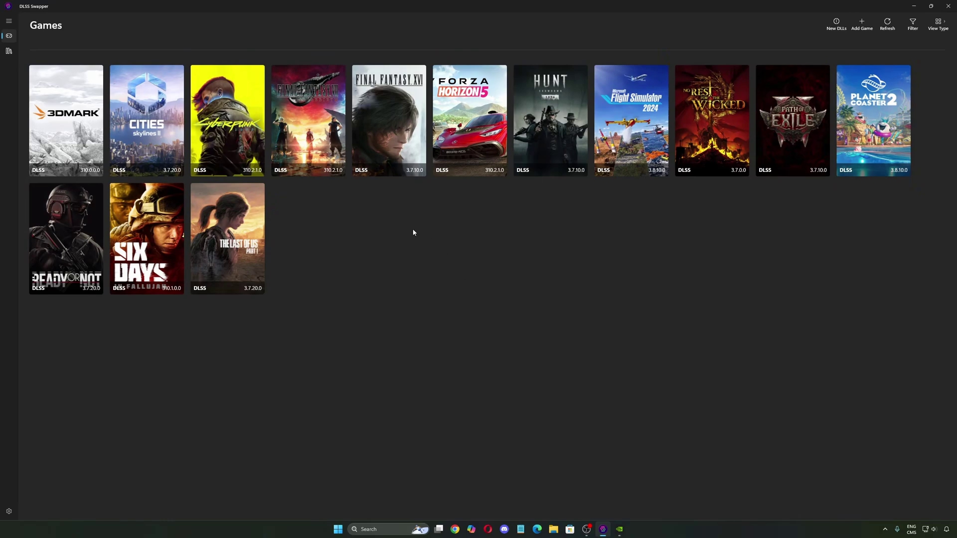
Step: In the NVIDIA app, inspect Path of Exile 2's Super Resolution preset choices, keep Latest, and cancel
click(619, 531)
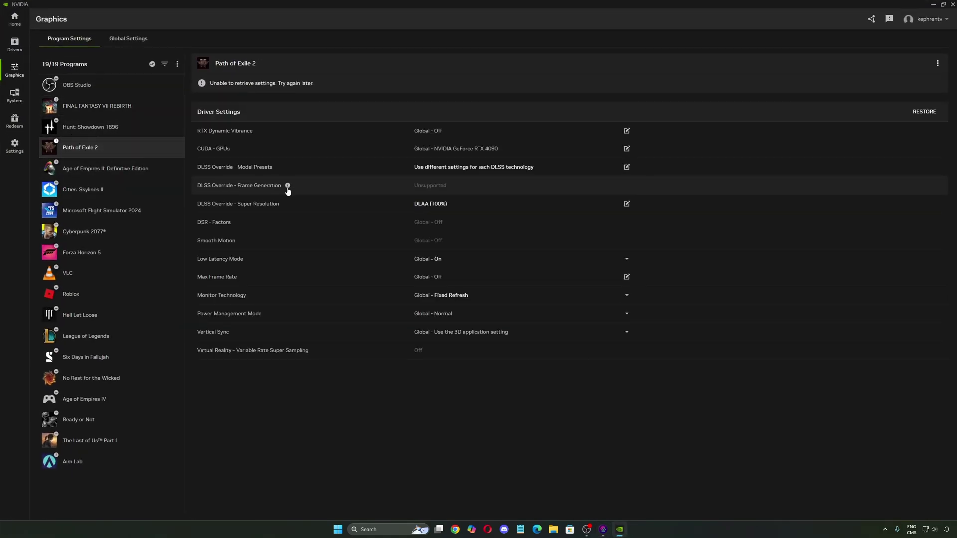
click(486, 176)
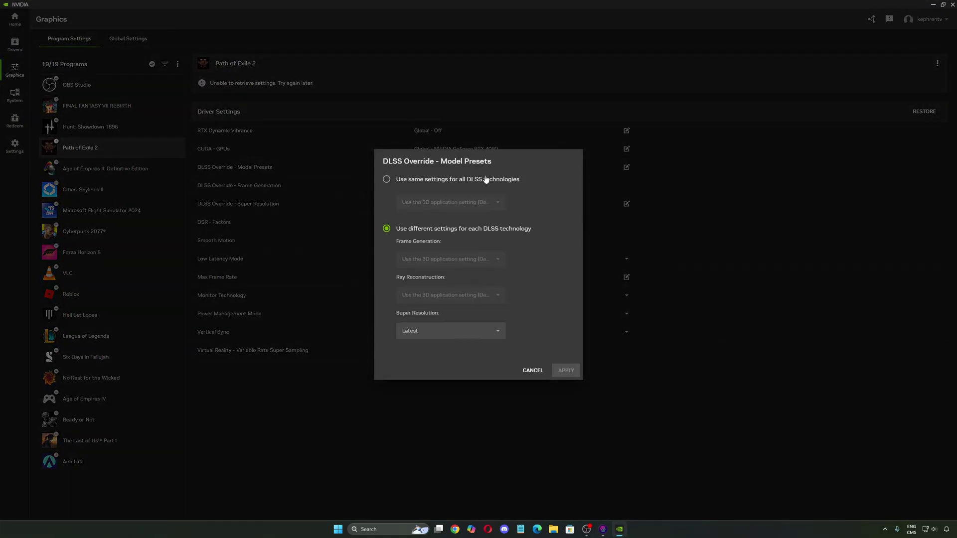
click(412, 333)
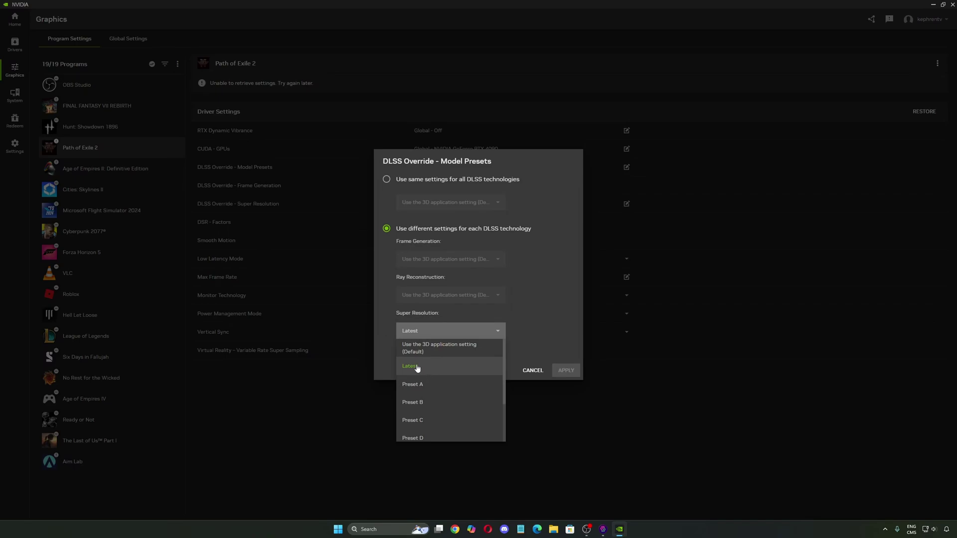
scroll(418, 372, down, 1)
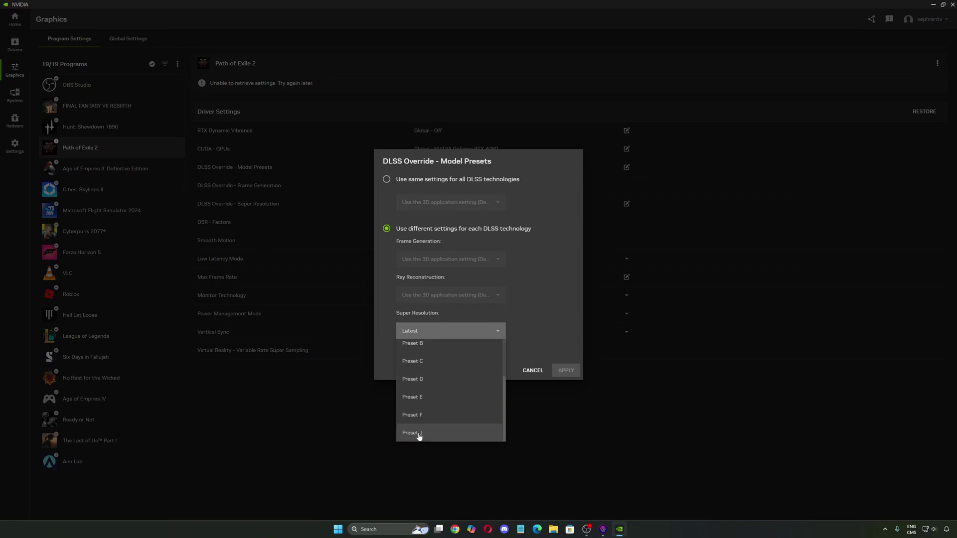
scroll(420, 414, up, 2)
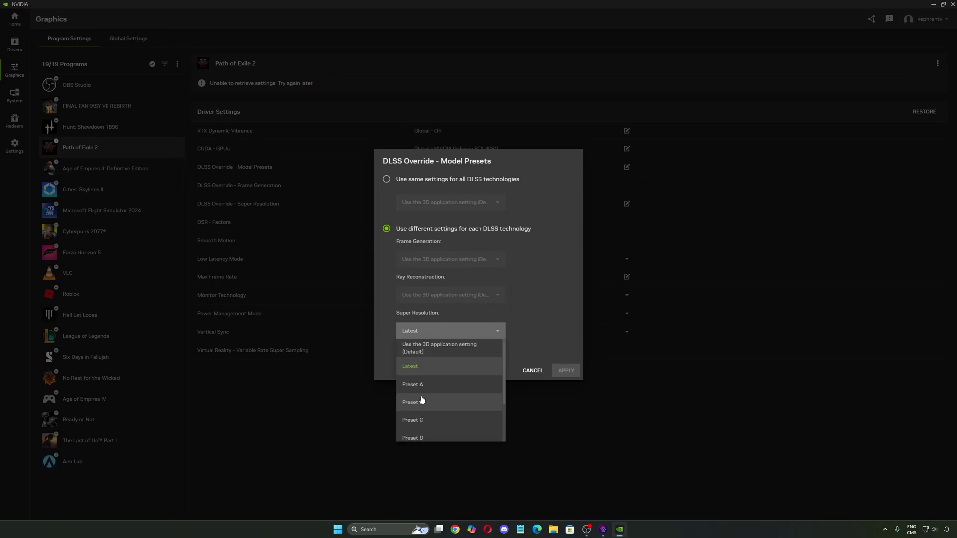
click(405, 367)
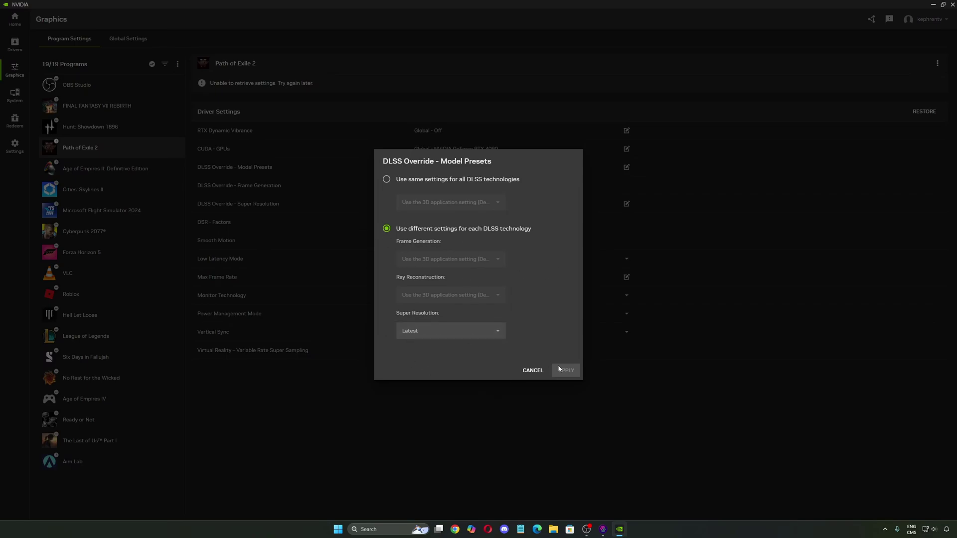
click(533, 371)
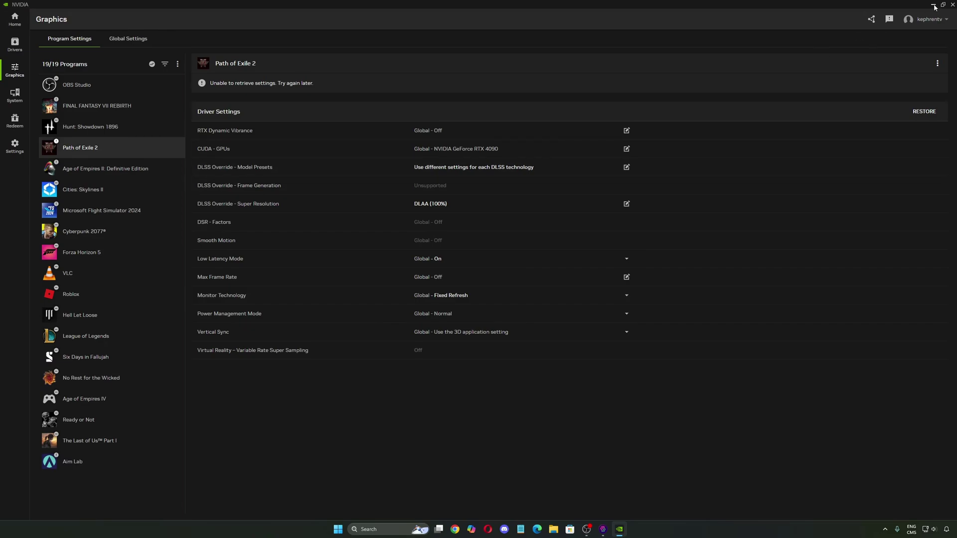
key(alt+Tab)
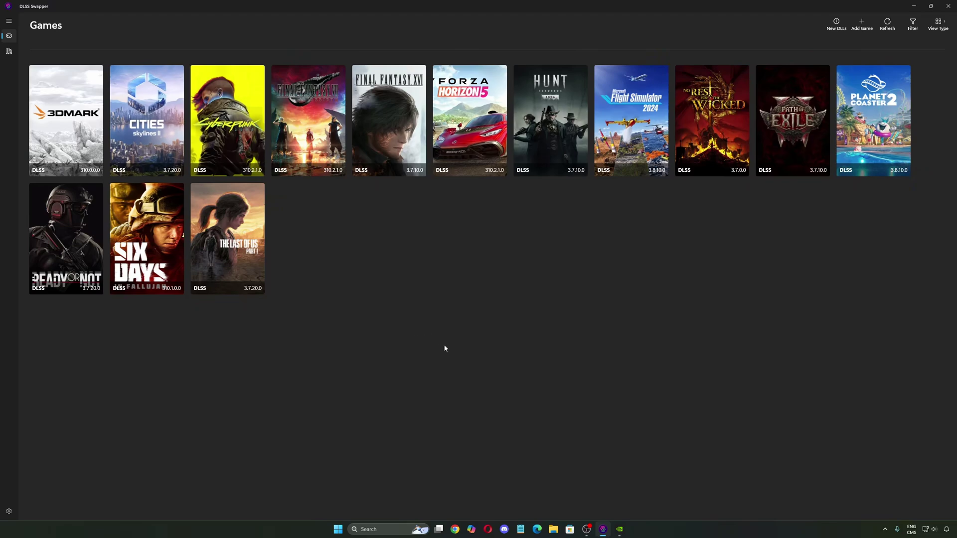
key(alt+Tab)
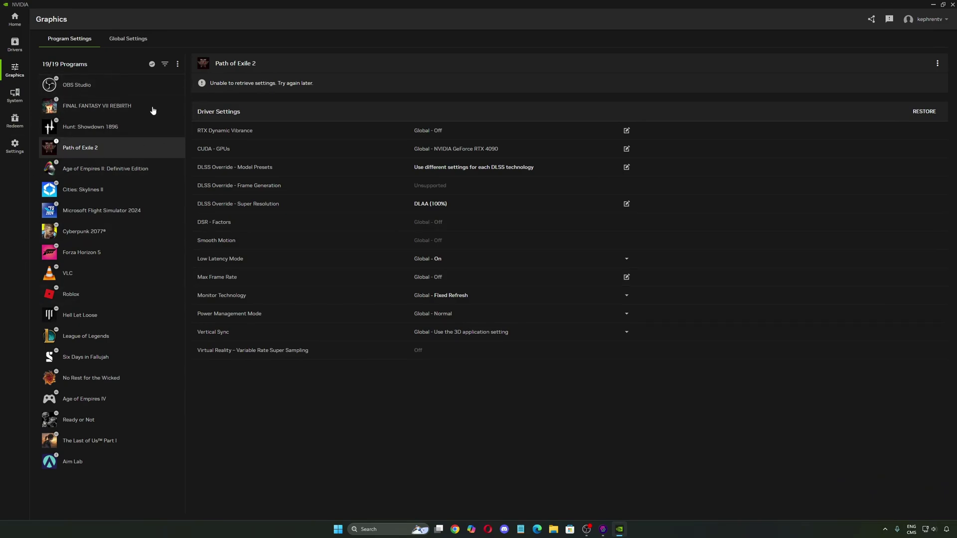
key(alt+Tab)
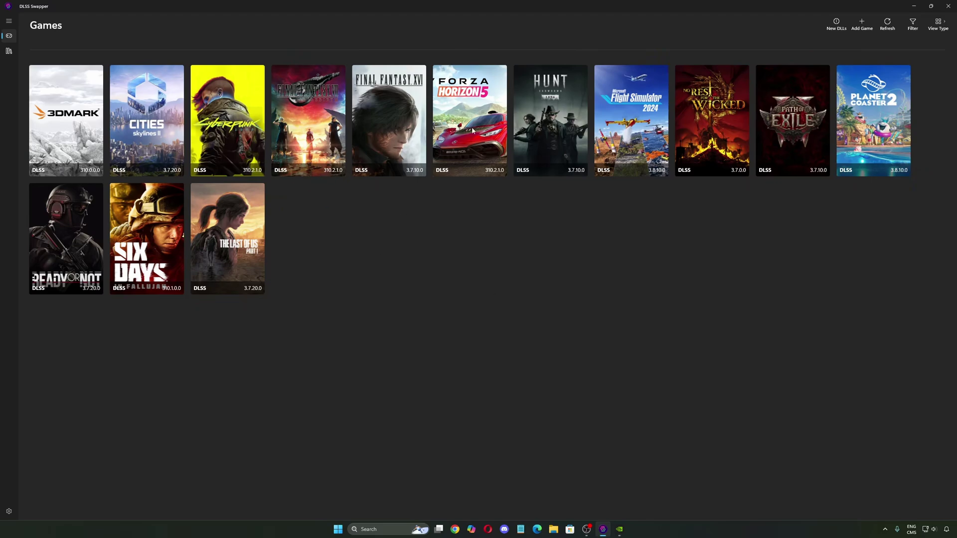
click(469, 145)
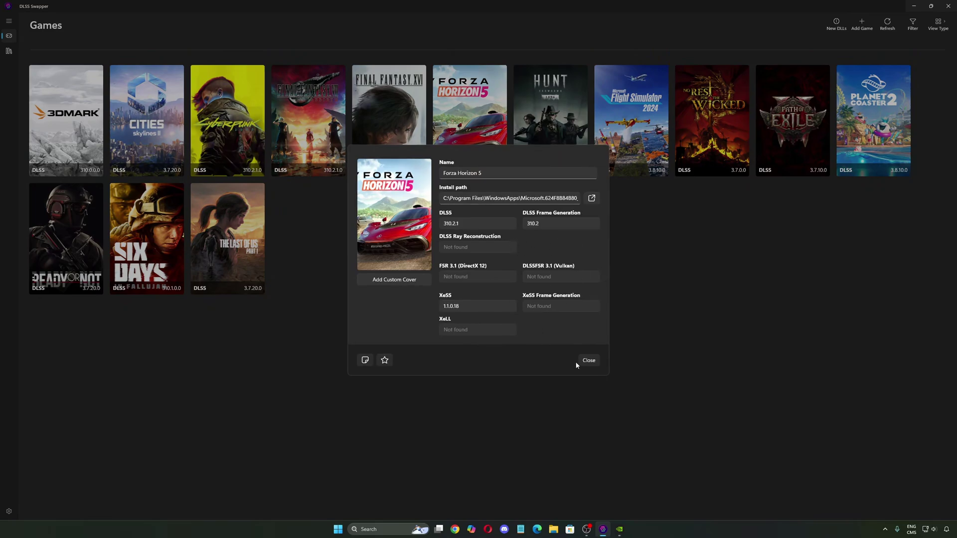
click(588, 361)
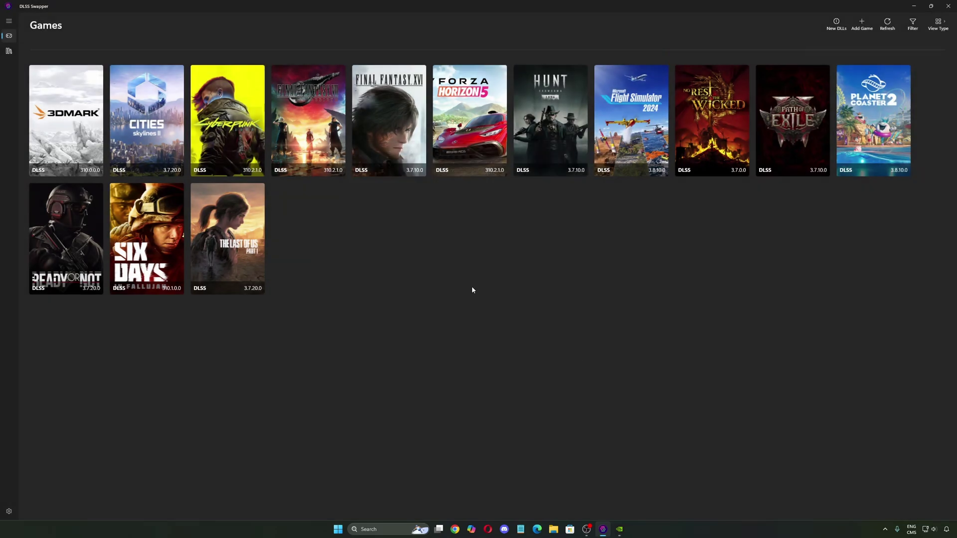